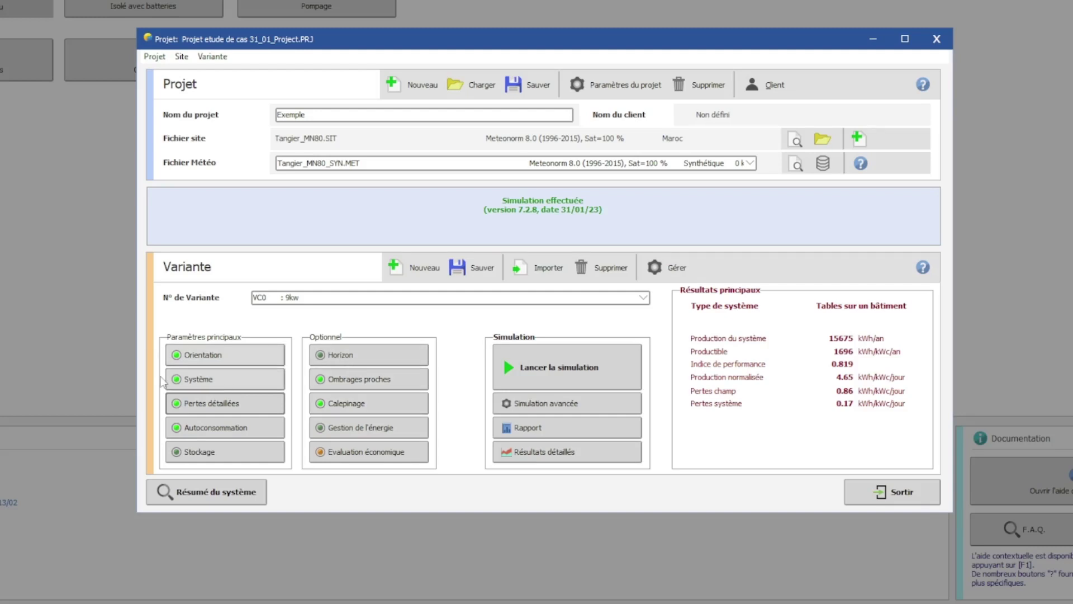
Examine the field thermal loss factors in the variant's detailed losses, including the constant factor Uc.
{"action": "left_click", "coordinate": [208, 409]}
{"action": "left_click", "coordinate": [217, 409]}
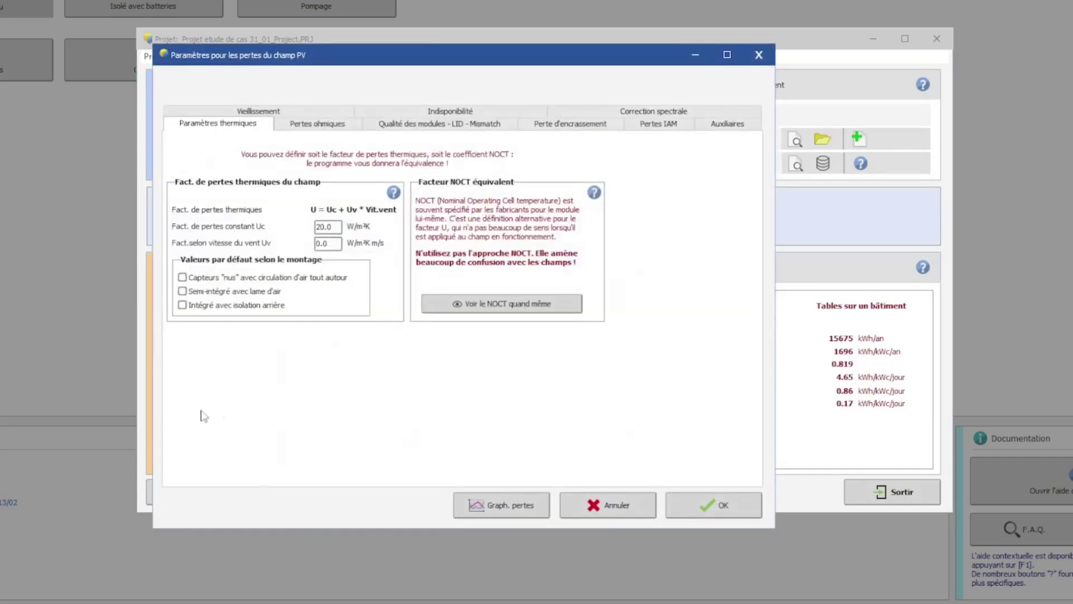
{"action": "left_click_drag", "start_coordinate": [197, 64], "coordinate": [347, 47]}
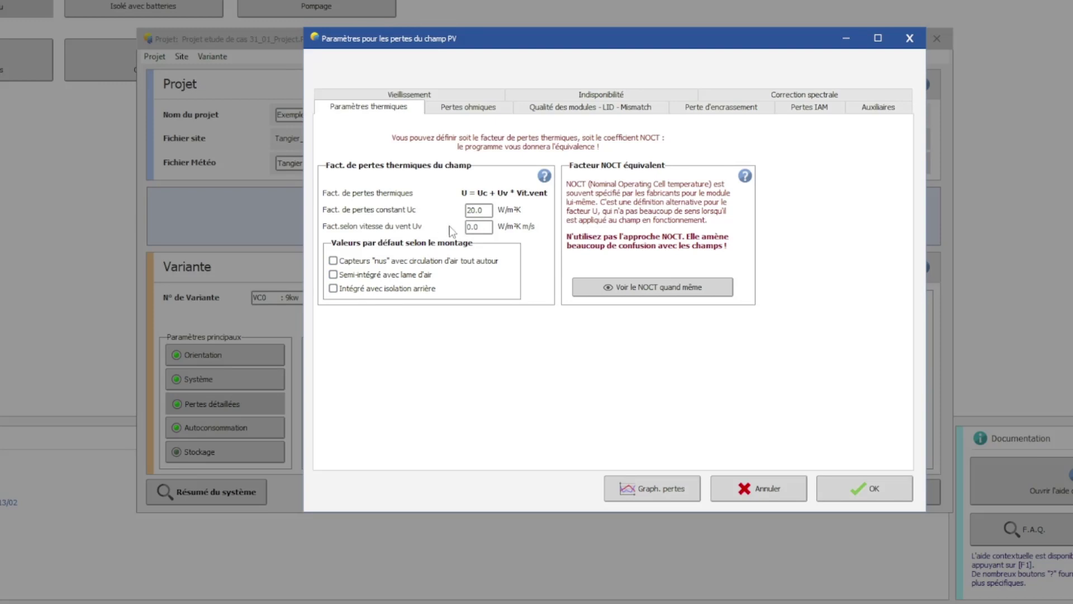
{"action": "left_click_drag", "start_coordinate": [485, 212], "coordinate": [410, 214]}
{"action": "key", "text": "Return"}
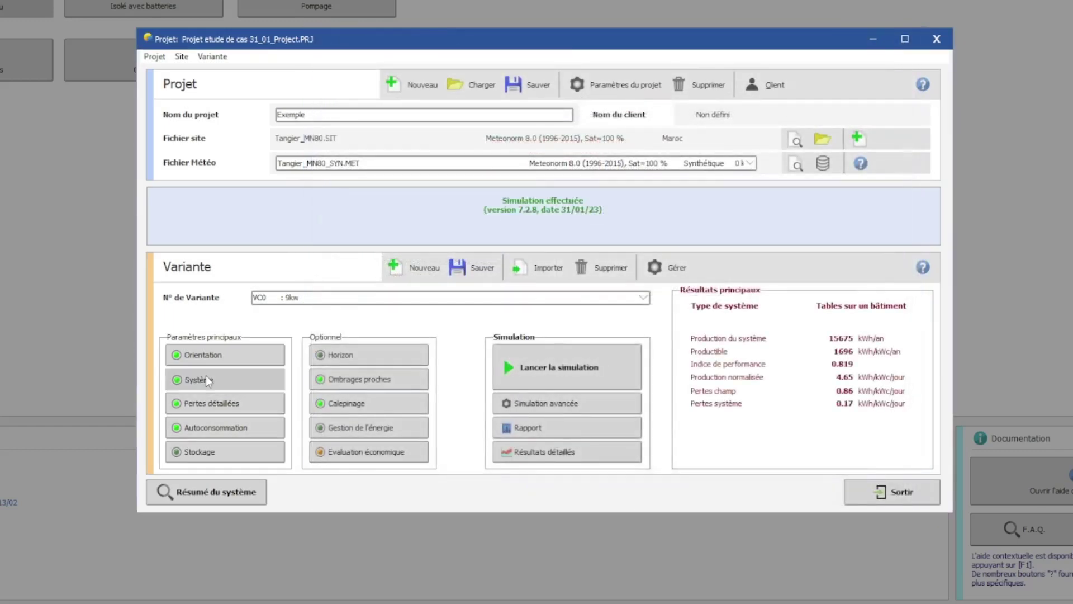
Inspect the base data of the Jinkosolar JKM330M-60H module used in the system definition.
{"action": "left_click", "coordinate": [206, 380]}
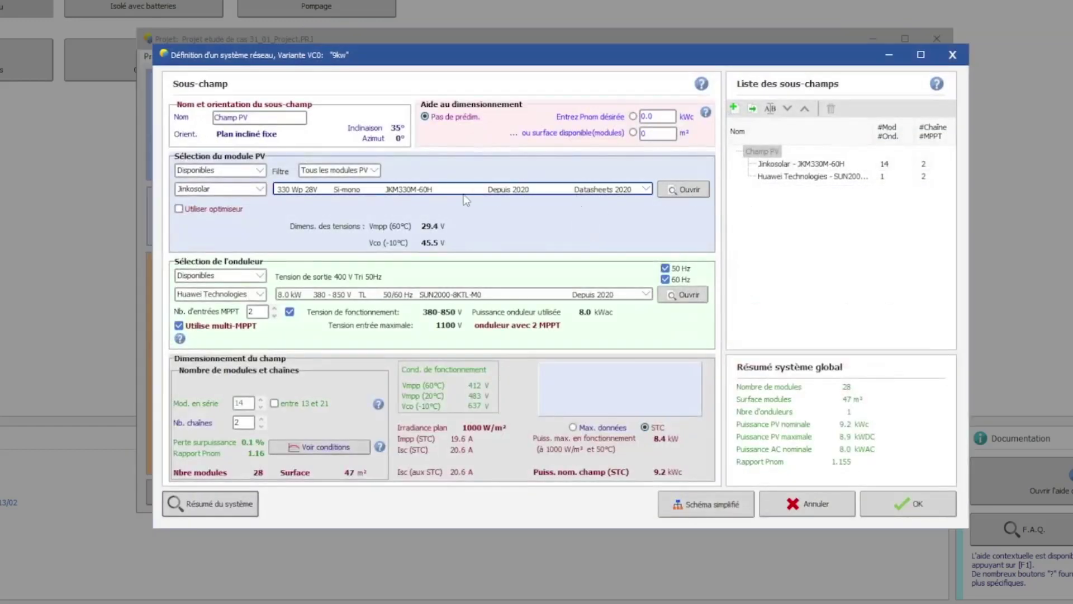
{"action": "left_click", "coordinate": [682, 190]}
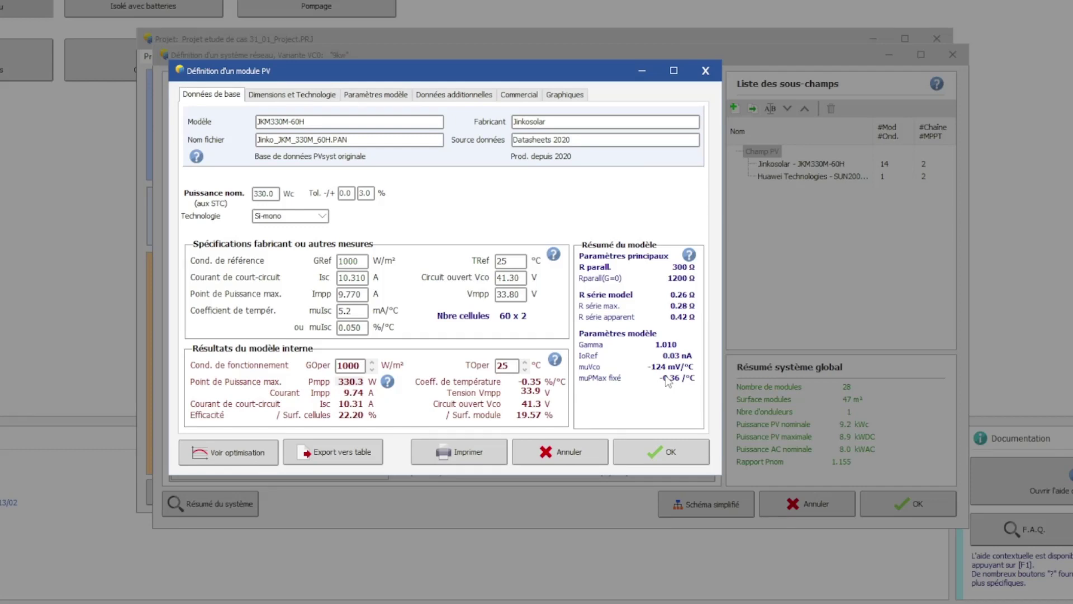
{"action": "left_click", "coordinate": [662, 453]}
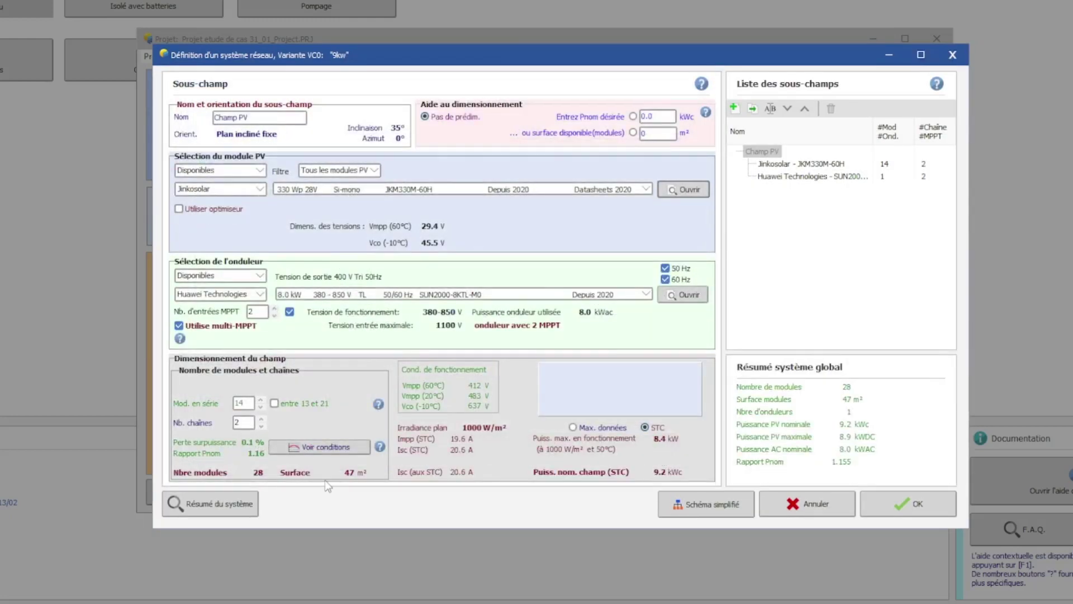
{"action": "left_click", "coordinate": [952, 55]}
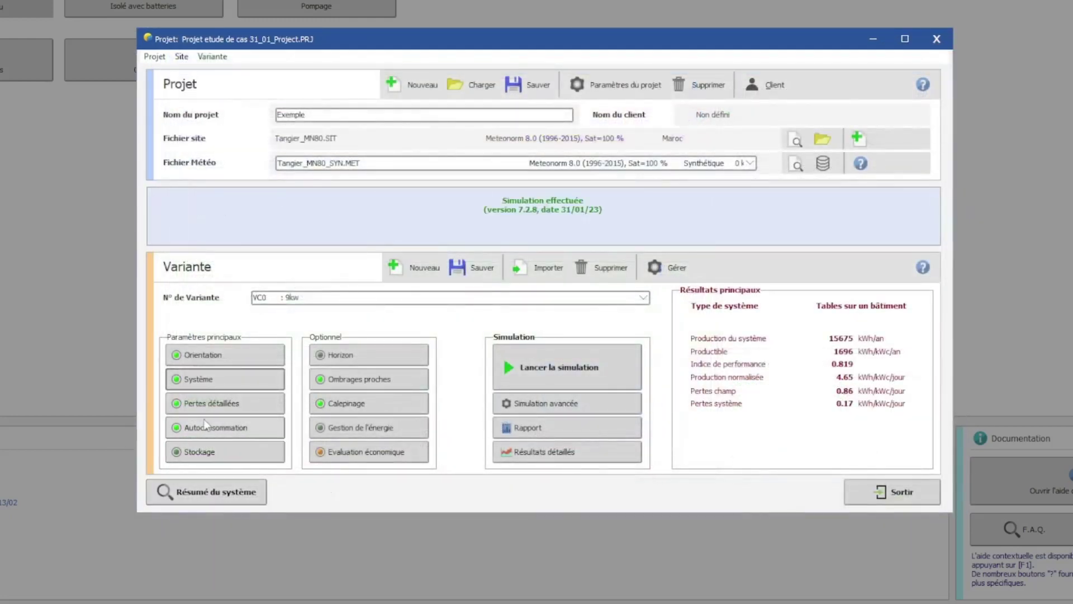
Review the DC ohmic loss settings and the wiring diagram in their detailed cabling calculation.
{"action": "left_click", "coordinate": [189, 404]}
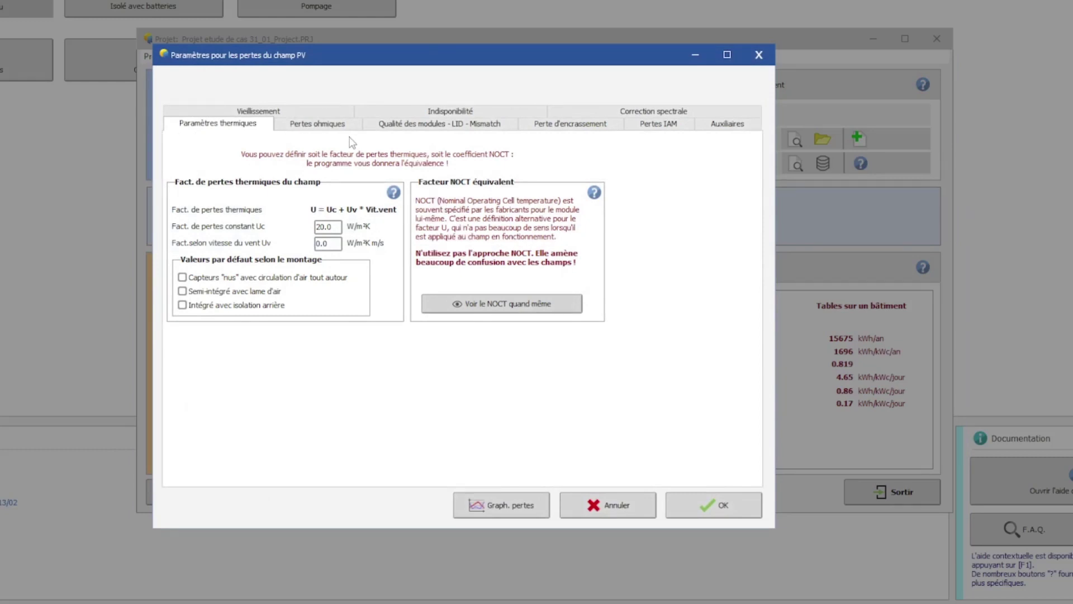
{"action": "left_click", "coordinate": [335, 127]}
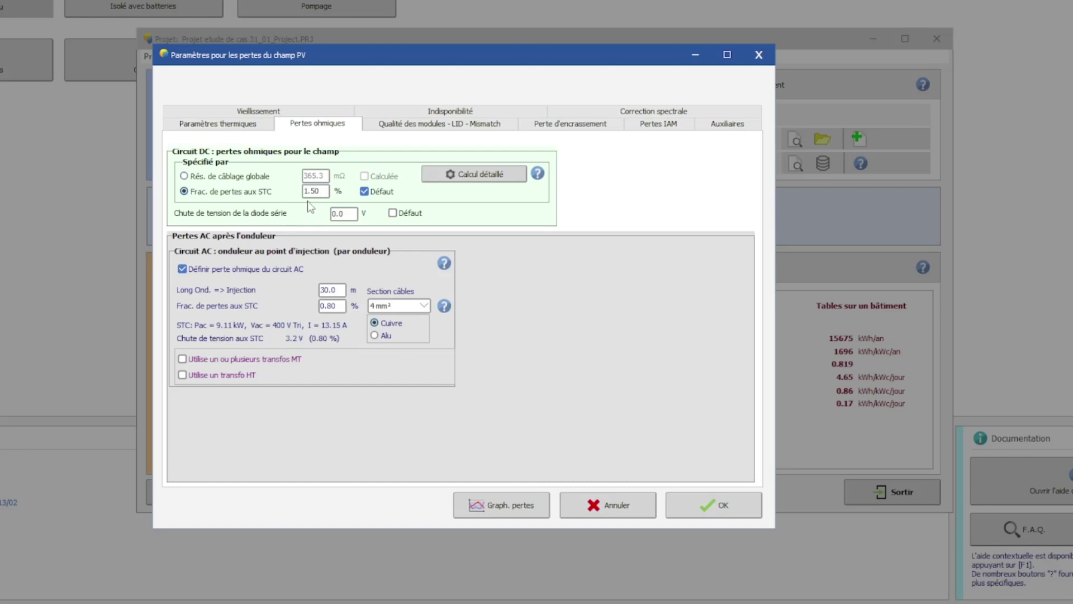
{"action": "left_click_drag", "start_coordinate": [324, 191], "coordinate": [258, 168]}
{"action": "left_click", "coordinate": [459, 175]}
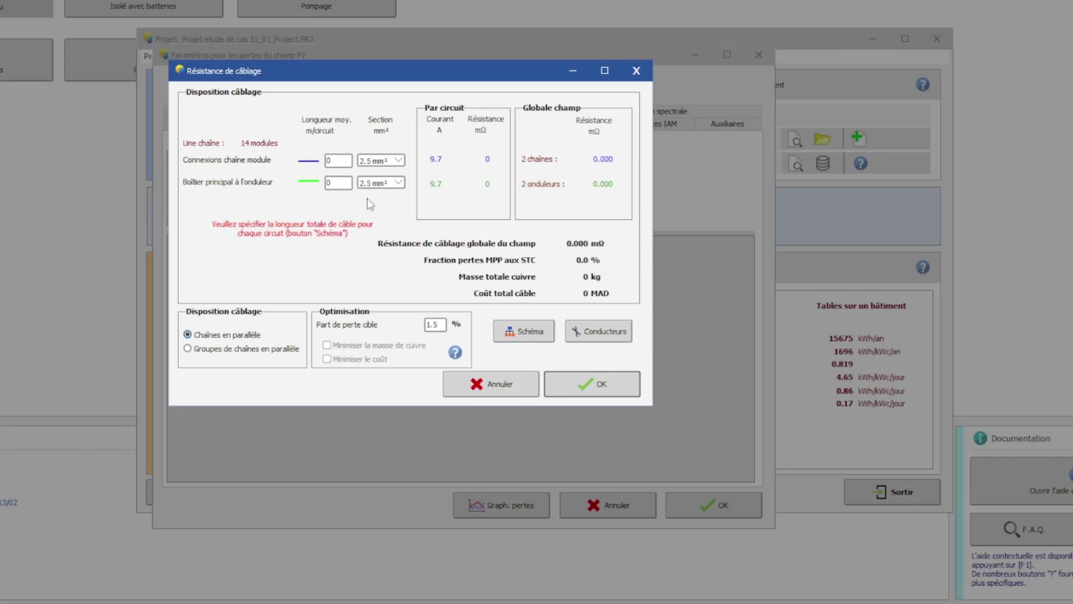
{"action": "left_click", "coordinate": [343, 184]}
{"action": "left_click", "coordinate": [534, 341]}
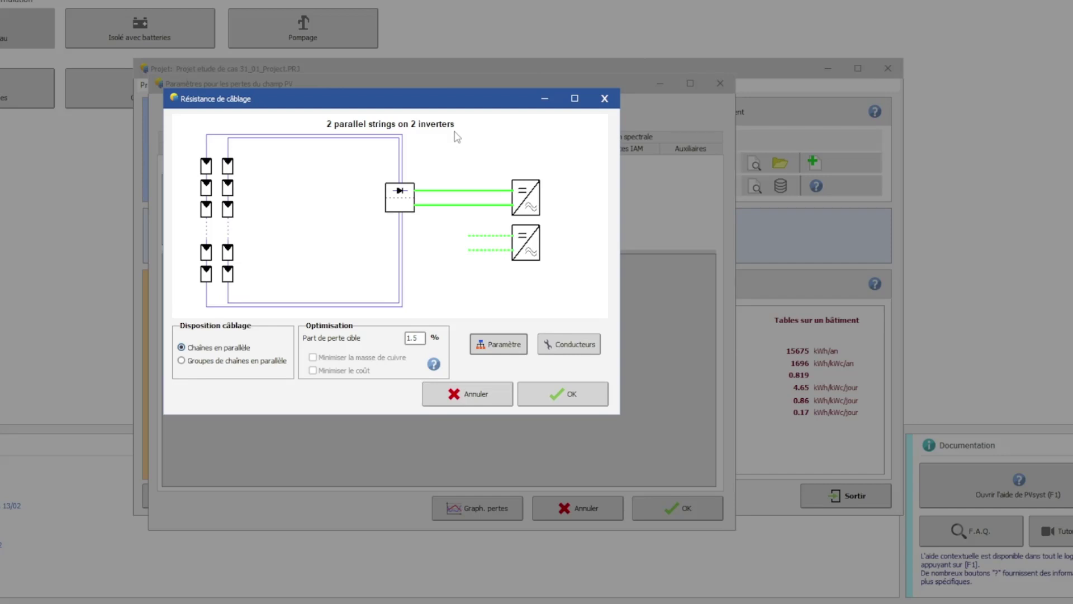
{"action": "left_click", "coordinate": [604, 98]}
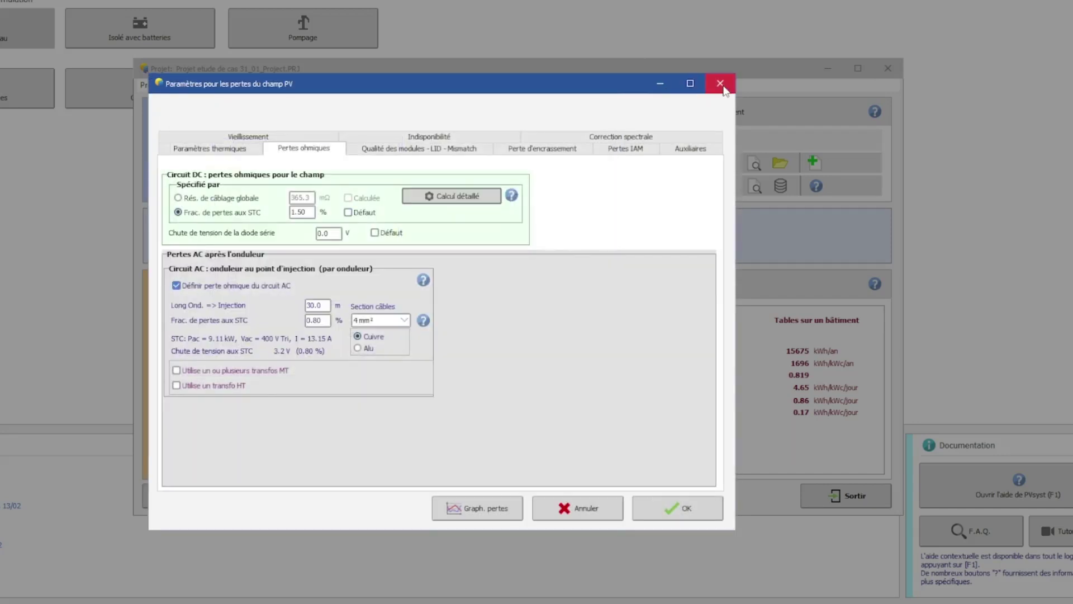
{"action": "left_click", "coordinate": [720, 83]}
Check the number of MPPT inputs and the number of strings in the system definition.
{"action": "left_click", "coordinate": [204, 391]}
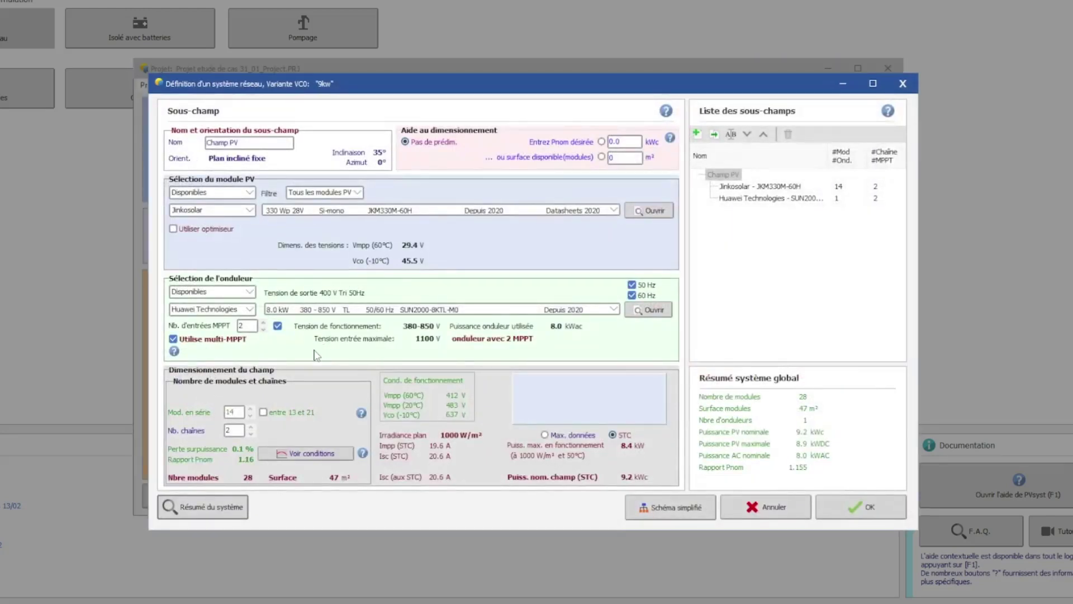
{"action": "double_click", "coordinate": [246, 325]}
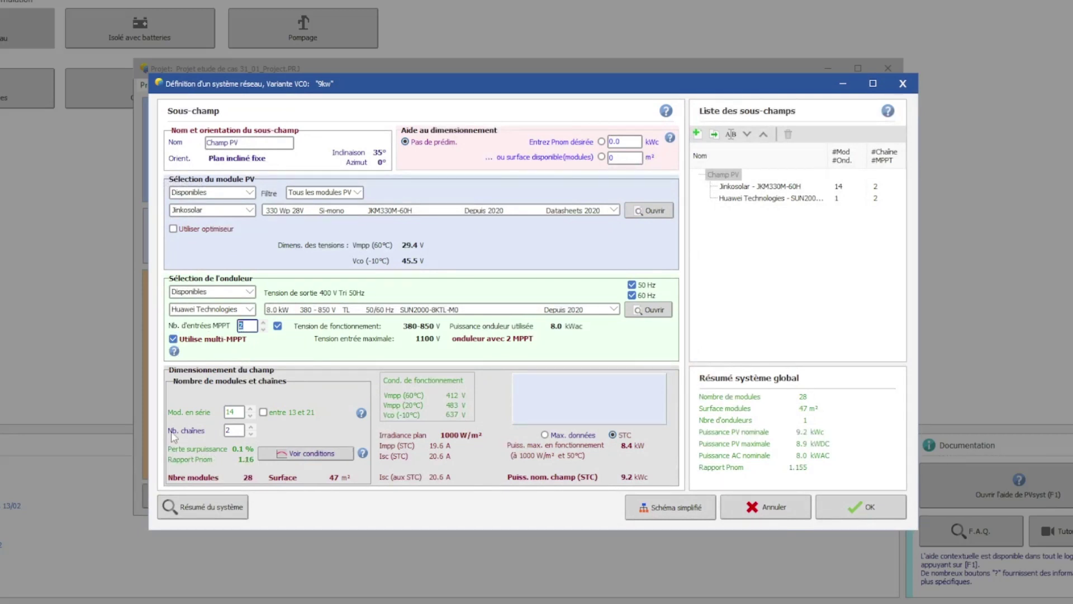
{"action": "double_click", "coordinate": [233, 430]}
{"action": "left_click", "coordinate": [857, 513]}
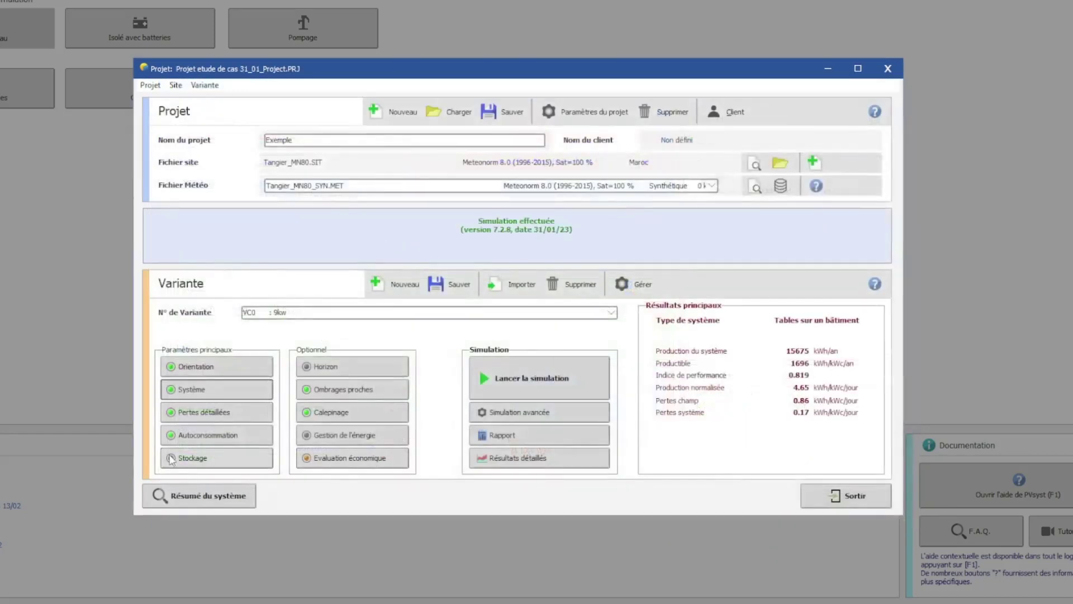
Check the circuits listed in the detailed cabling resistance calculation of the DC ohmic losses.
{"action": "left_click", "coordinate": [224, 415]}
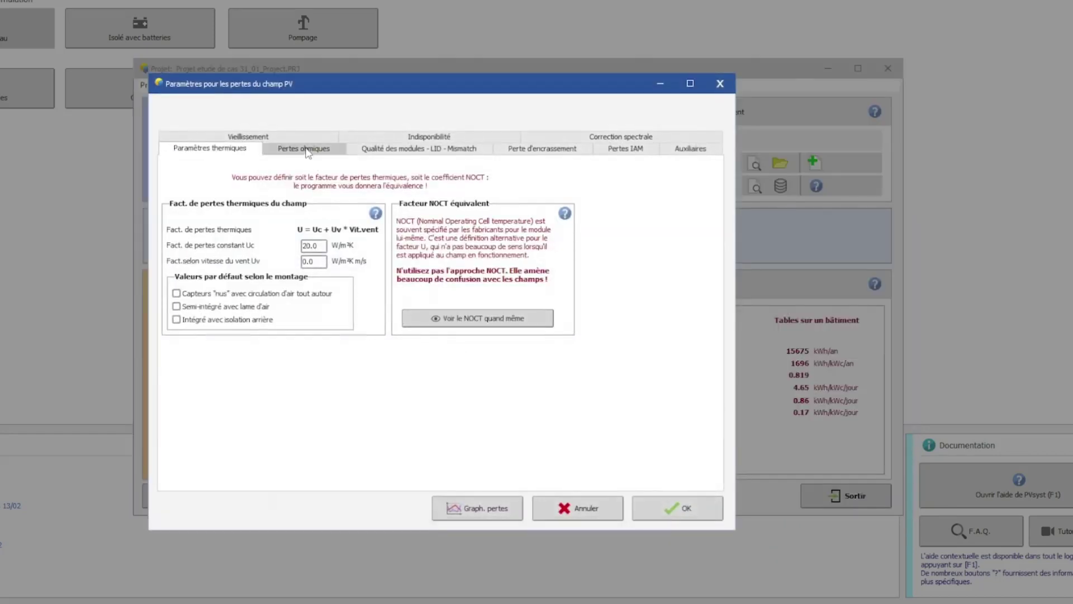
{"action": "left_click", "coordinate": [305, 149]}
{"action": "left_click", "coordinate": [442, 197]}
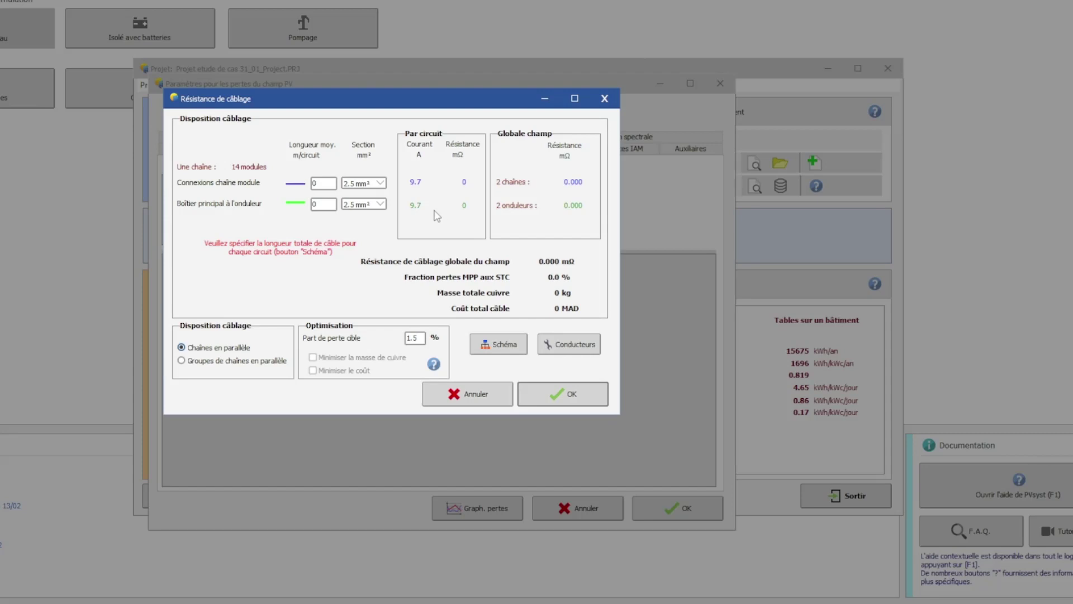
{"action": "left_click", "coordinate": [609, 105]}
{"action": "left_click", "coordinate": [731, 82]}
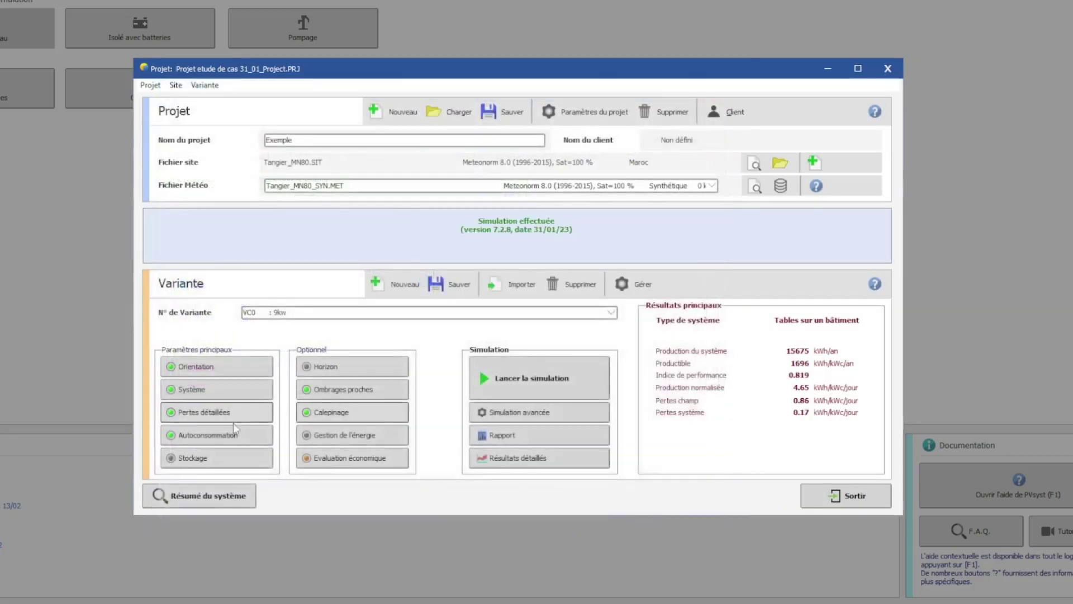
Turn off the multi-MPPT option for the Huawei inverter in the system definition and validate it.
{"action": "left_click", "coordinate": [192, 390]}
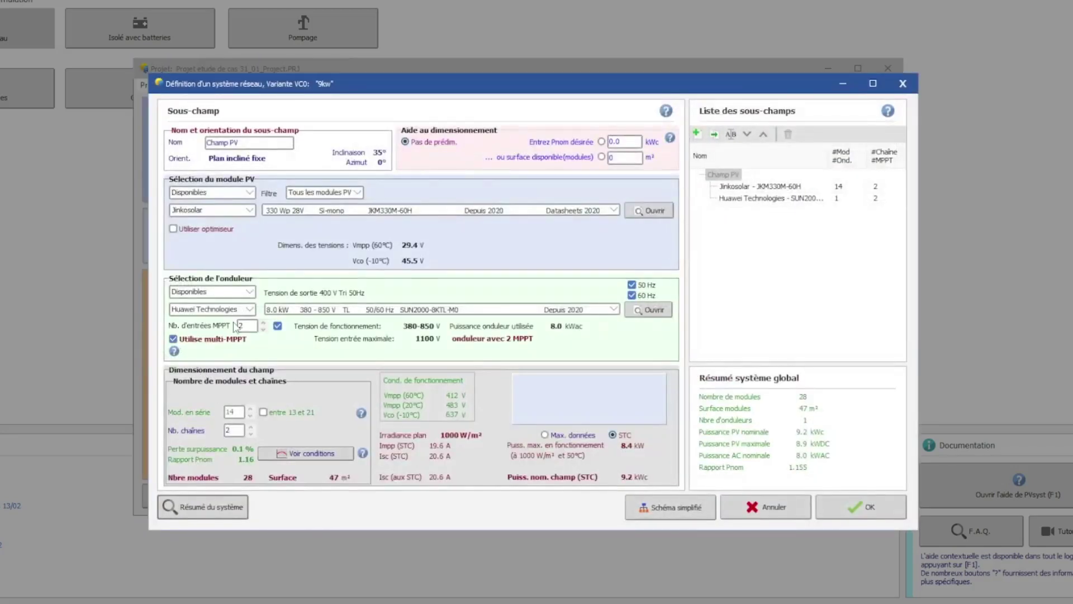
{"action": "left_click", "coordinate": [187, 340]}
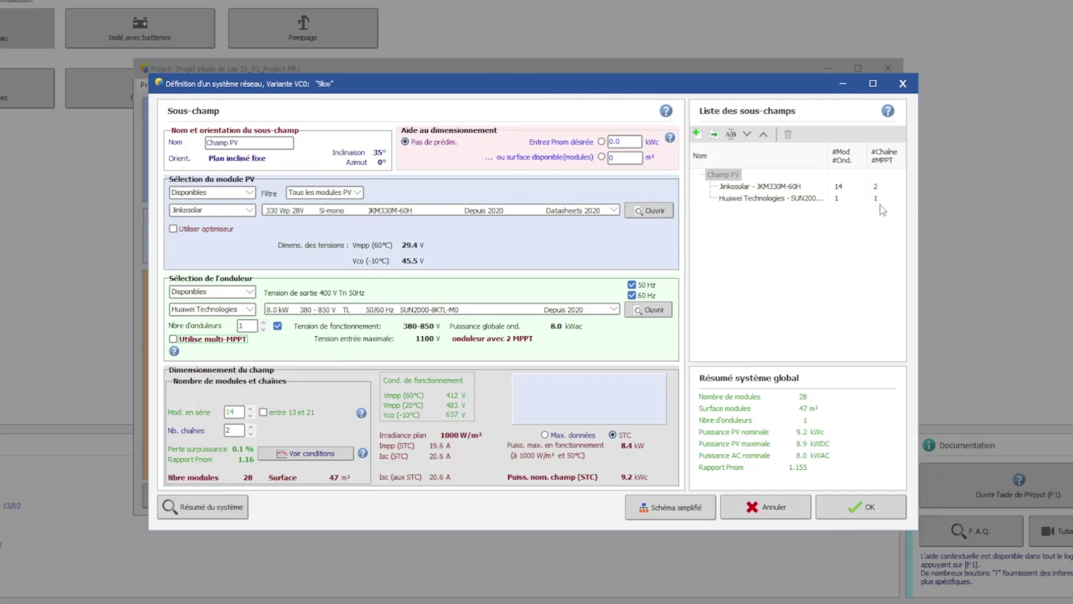
{"action": "left_click", "coordinate": [863, 506]}
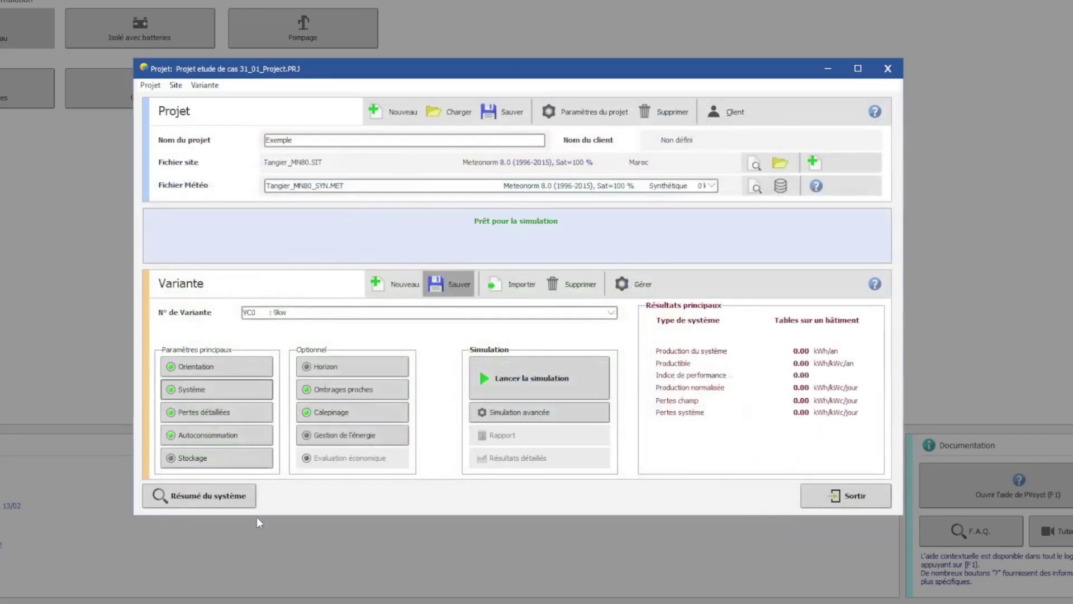
View the wiring diagram of the DC ohmic losses for the inverter without multi-MPPT.
{"action": "left_click", "coordinate": [221, 414]}
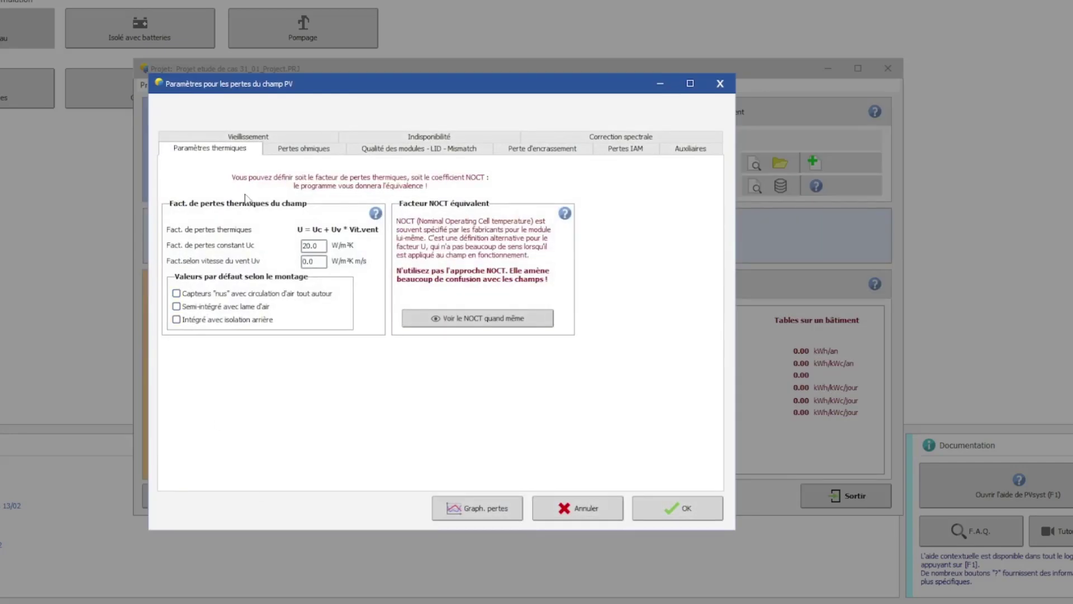
{"action": "left_click", "coordinate": [278, 151]}
{"action": "left_click", "coordinate": [465, 199]}
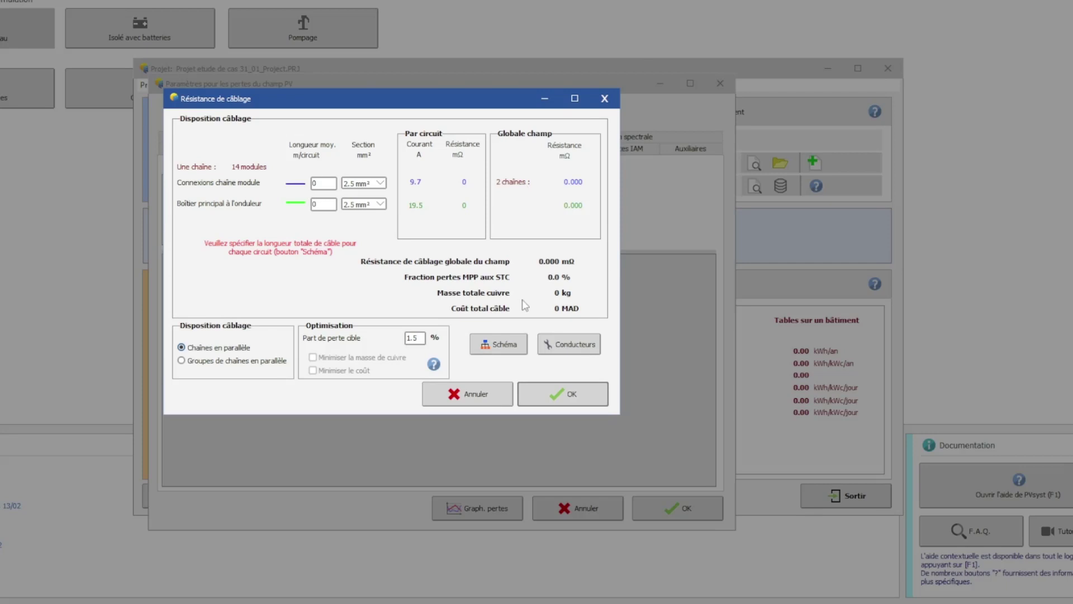
{"action": "left_click", "coordinate": [514, 351]}
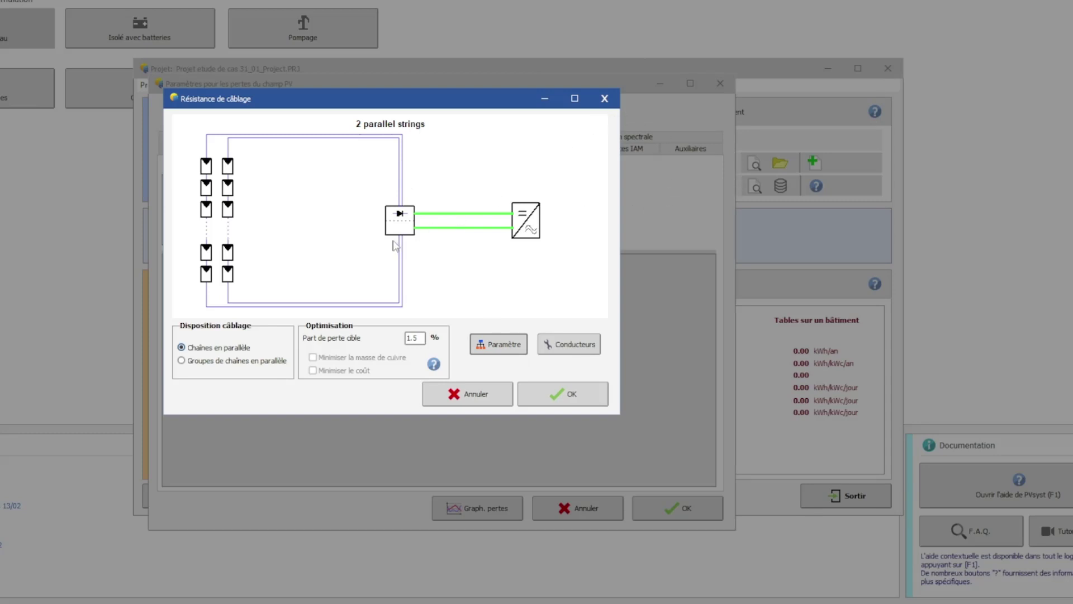
{"action": "left_click", "coordinate": [604, 99]}
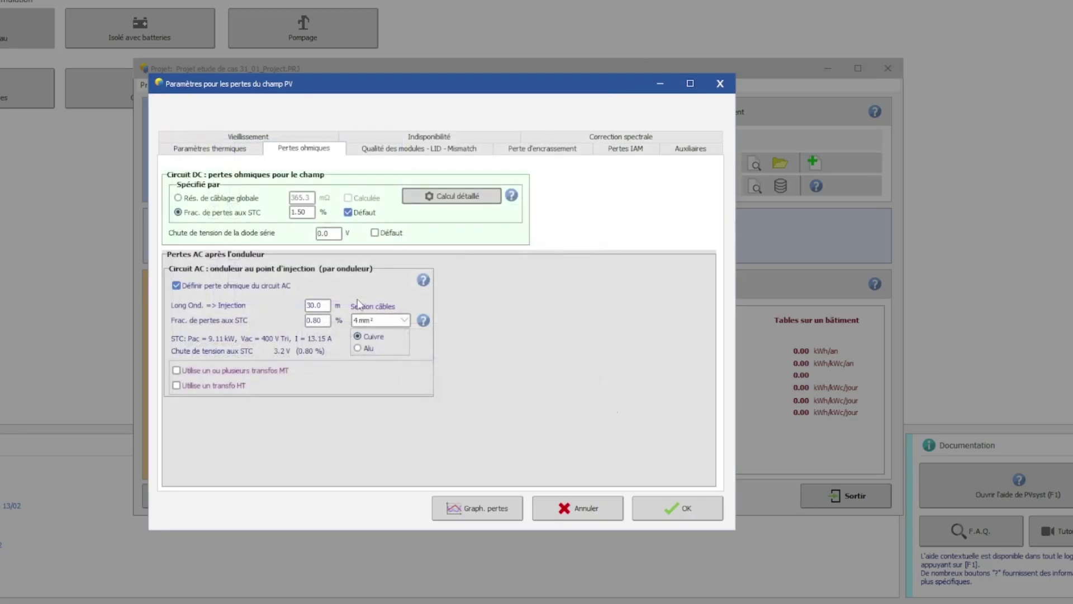
In the detailed cabling calculation, set the average lengths of the module string connections and the main box-to-inverter circuit to 20 m each.
{"action": "left_click", "coordinate": [484, 198]}
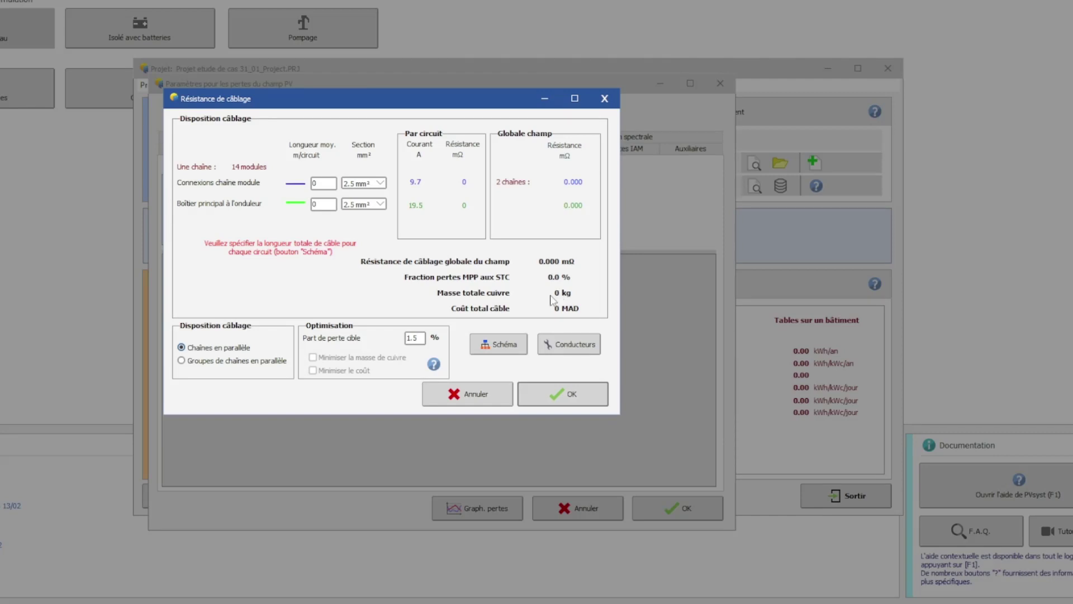
{"action": "left_click", "coordinate": [318, 188]}
{"action": "double_click", "coordinate": [317, 185]}
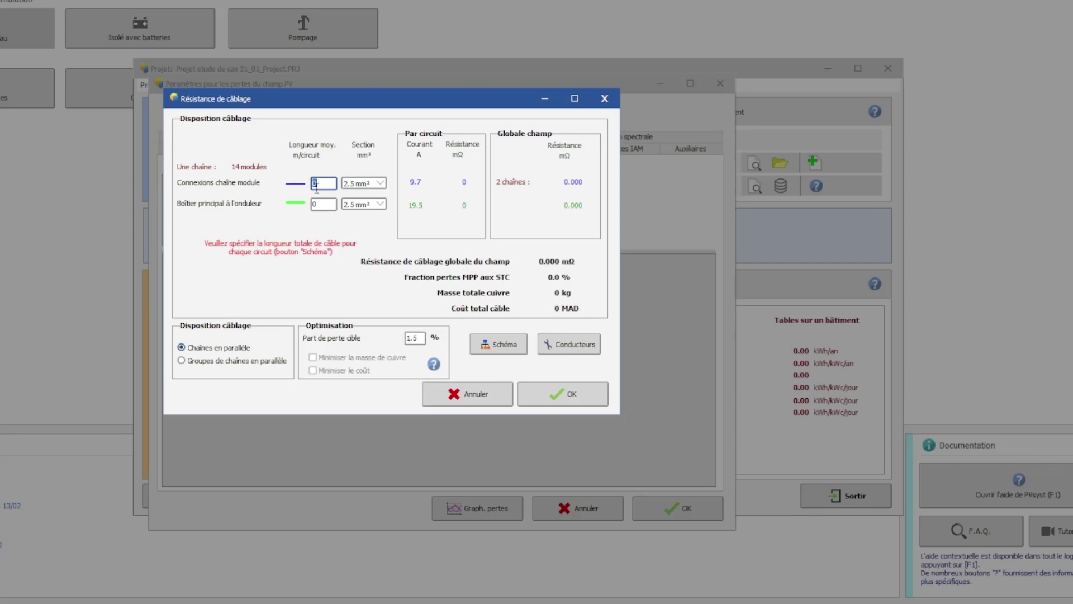
{"action": "type", "text": "20"}
{"action": "left_click", "coordinate": [334, 203]}
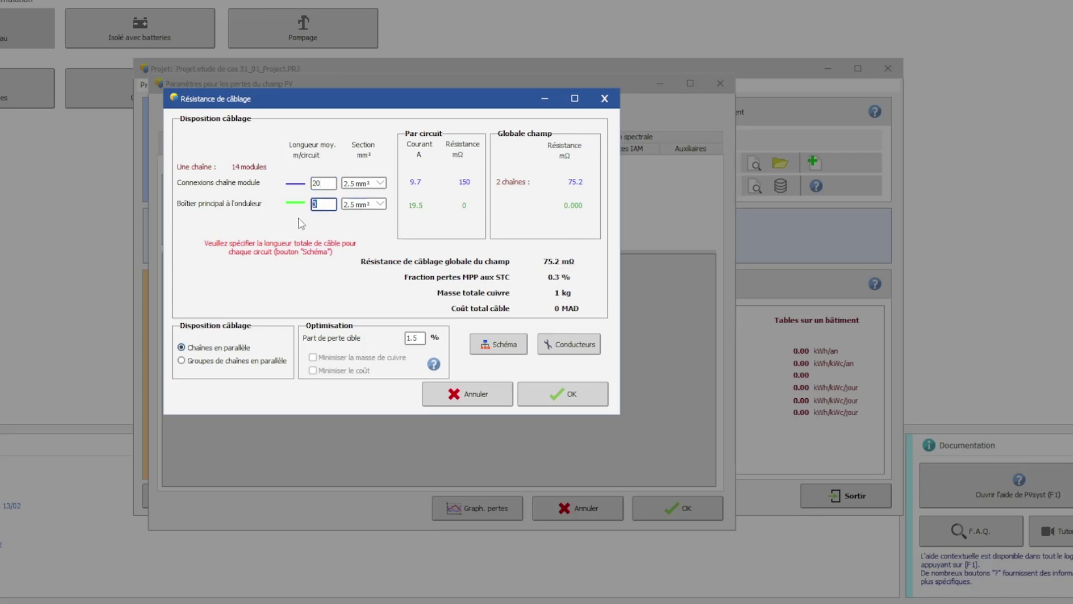
{"action": "type", "text": "20"}
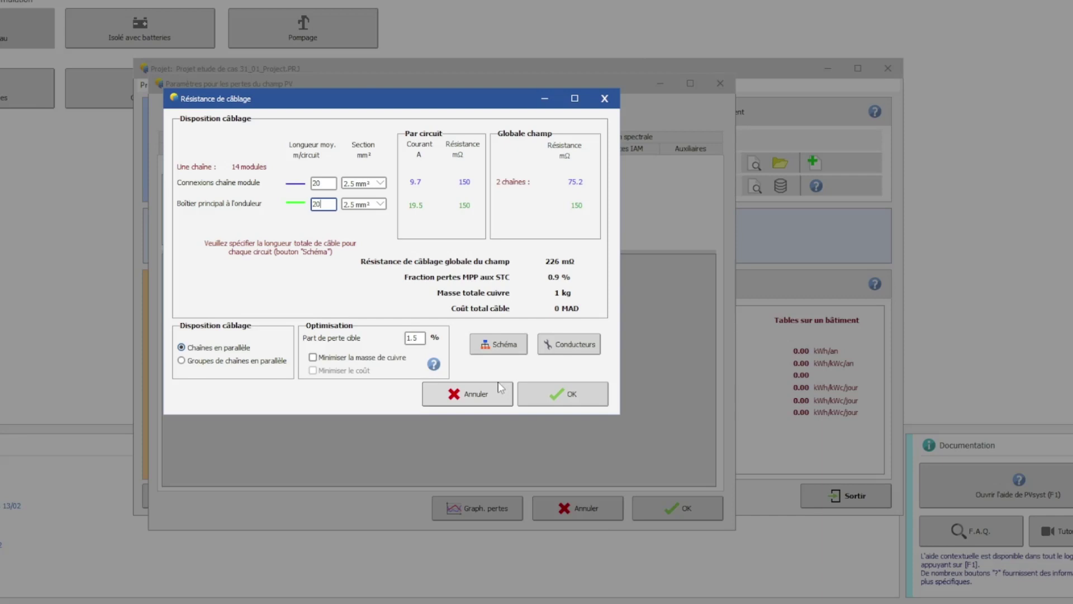
Set the price of the 2.5 mm² conductor to 6 MAD/m and apply the detailed cabling calculation to the DC losses.
{"action": "left_click", "coordinate": [570, 346]}
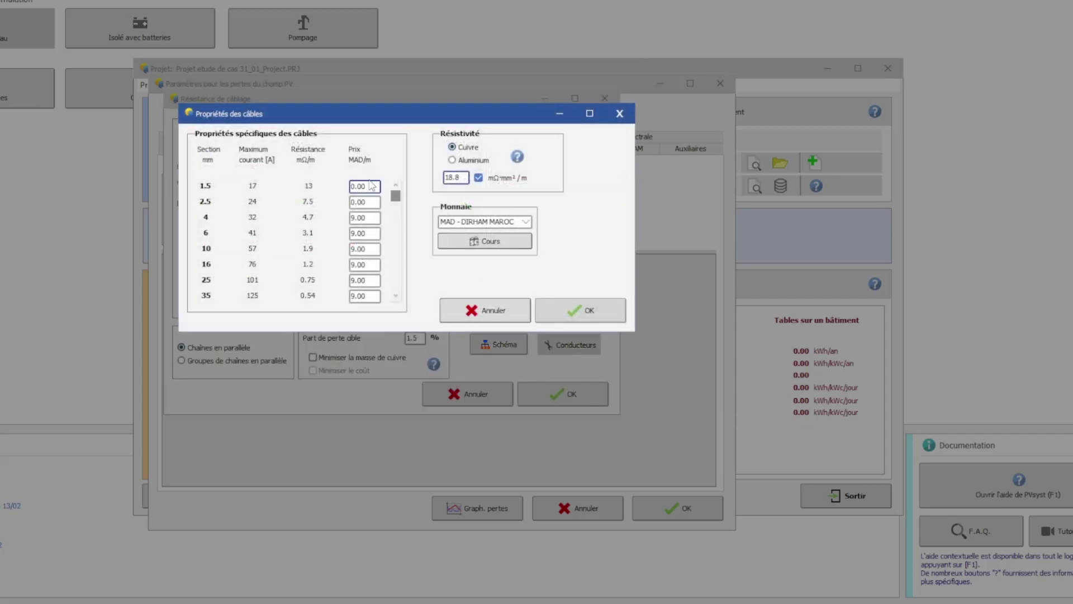
{"action": "left_click", "coordinate": [395, 196]}
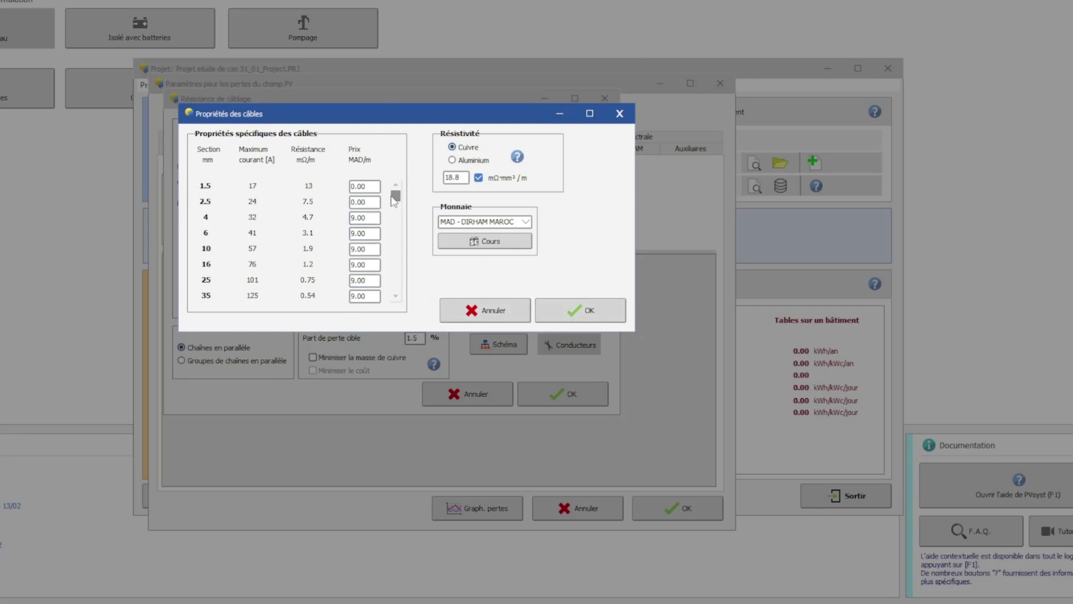
{"action": "left_click", "coordinate": [372, 201]}
{"action": "type", "text": "6"}
{"action": "left_click", "coordinate": [594, 311]}
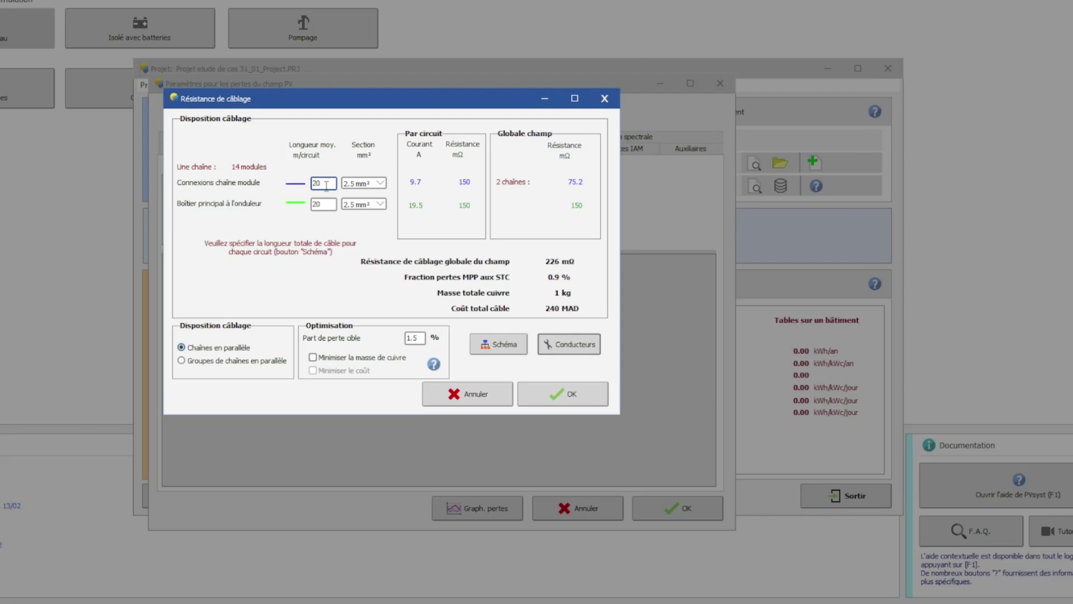
{"action": "left_click", "coordinate": [555, 393]}
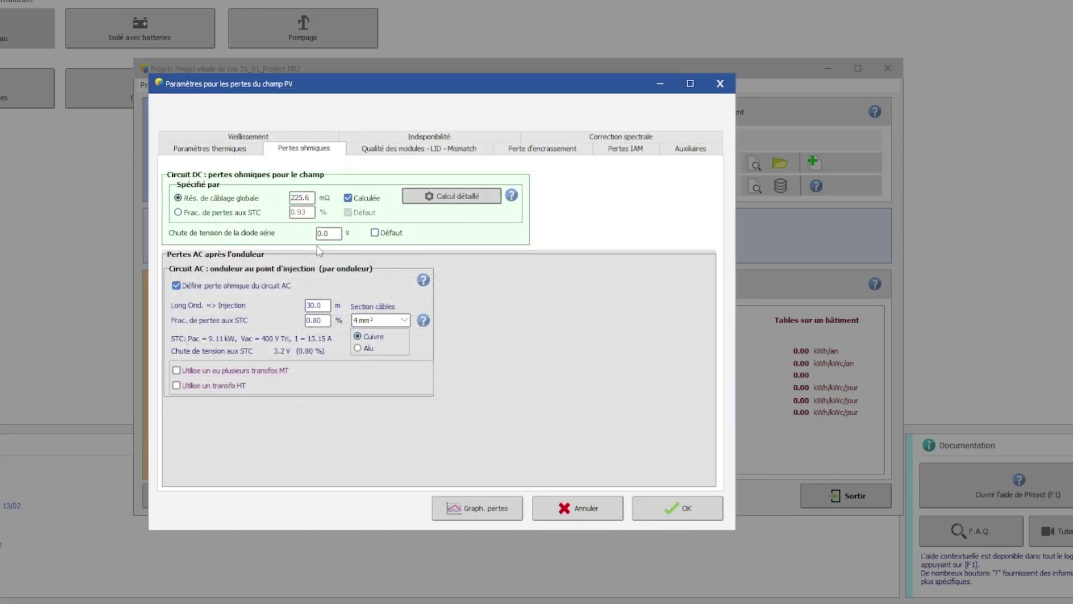
Enable the use of one or more medium-voltage transformers in the AC losses after the inverter.
{"action": "double_click", "coordinate": [303, 200]}
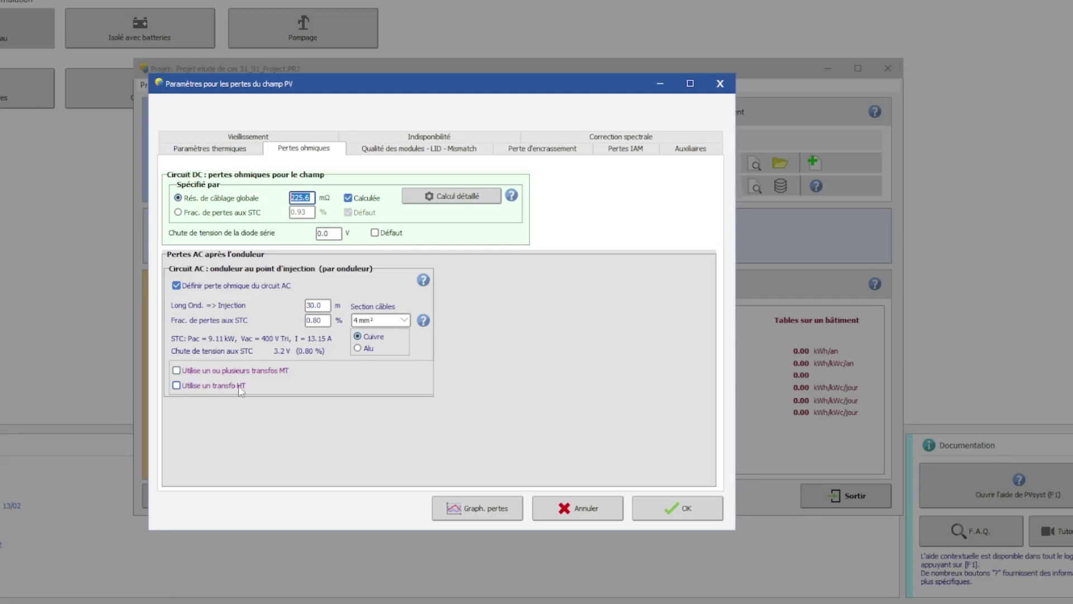
{"action": "left_click", "coordinate": [178, 370]}
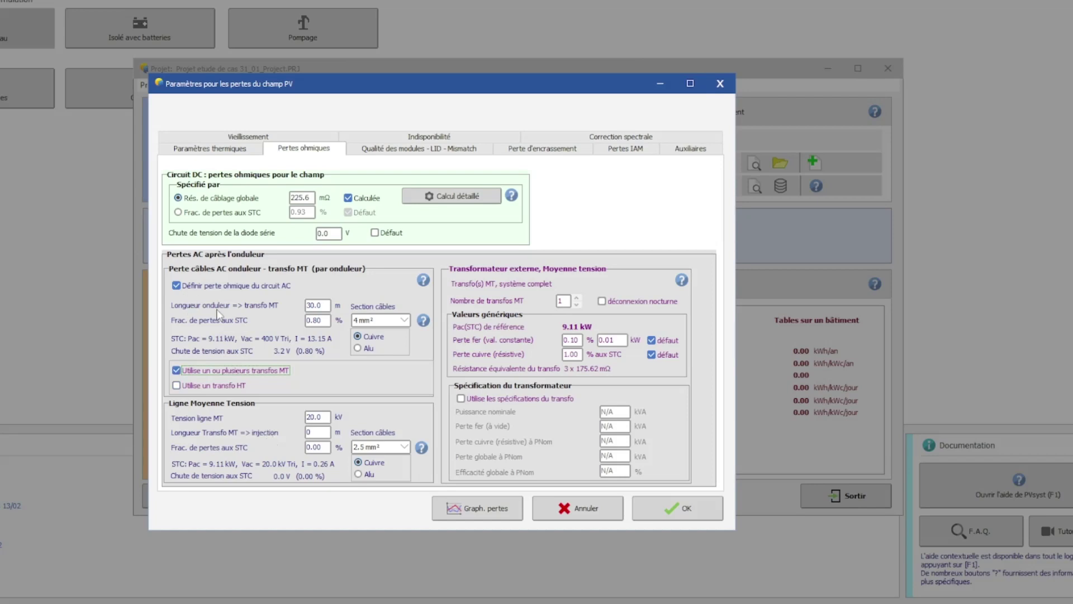
Review the length, cable section and STC loss fraction of the AC circuit between the inverter and the medium-voltage transformer.
{"action": "left_click_drag", "start_coordinate": [321, 305], "coordinate": [271, 311]}
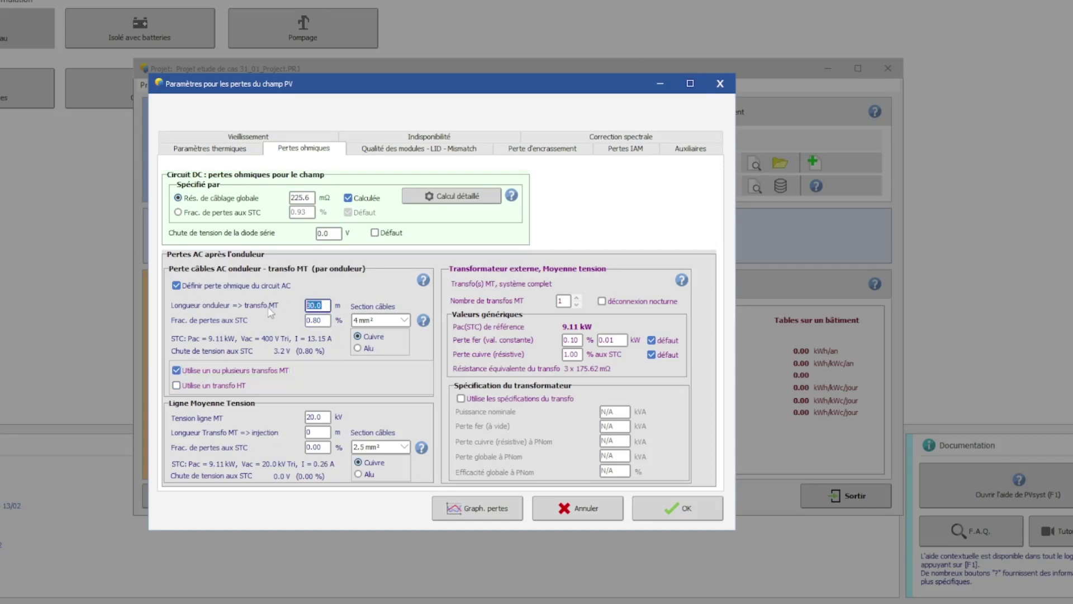
{"action": "left_click", "coordinate": [407, 327]}
{"action": "left_click", "coordinate": [408, 327]}
{"action": "left_click_drag", "start_coordinate": [326, 321], "coordinate": [300, 320]}
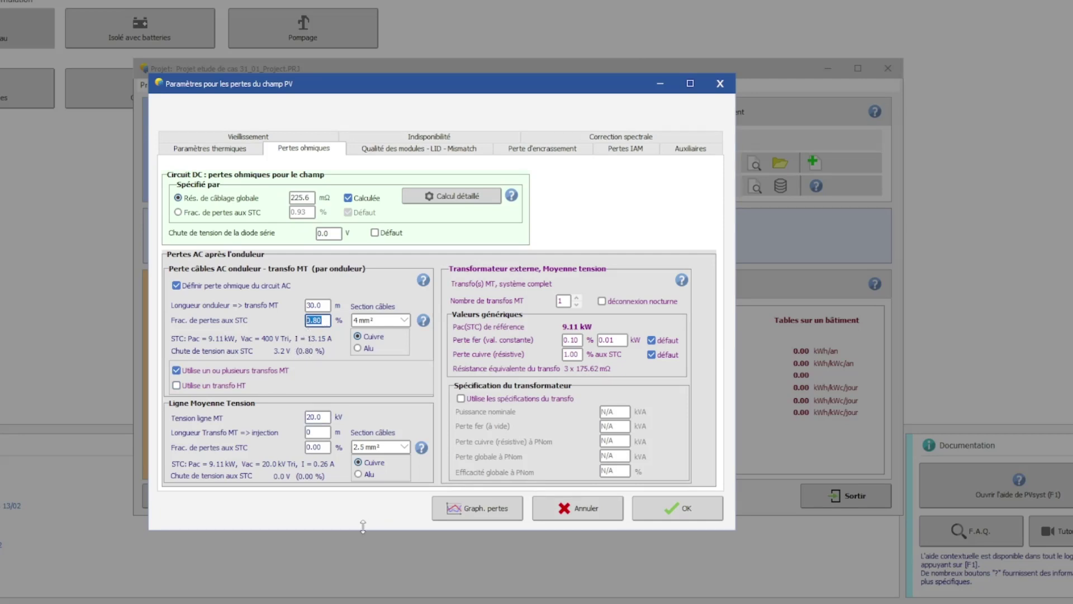
Try the high-voltage transformer option in the AC losses, and turn off the use of medium-voltage transformers.
{"action": "left_click", "coordinate": [177, 385]}
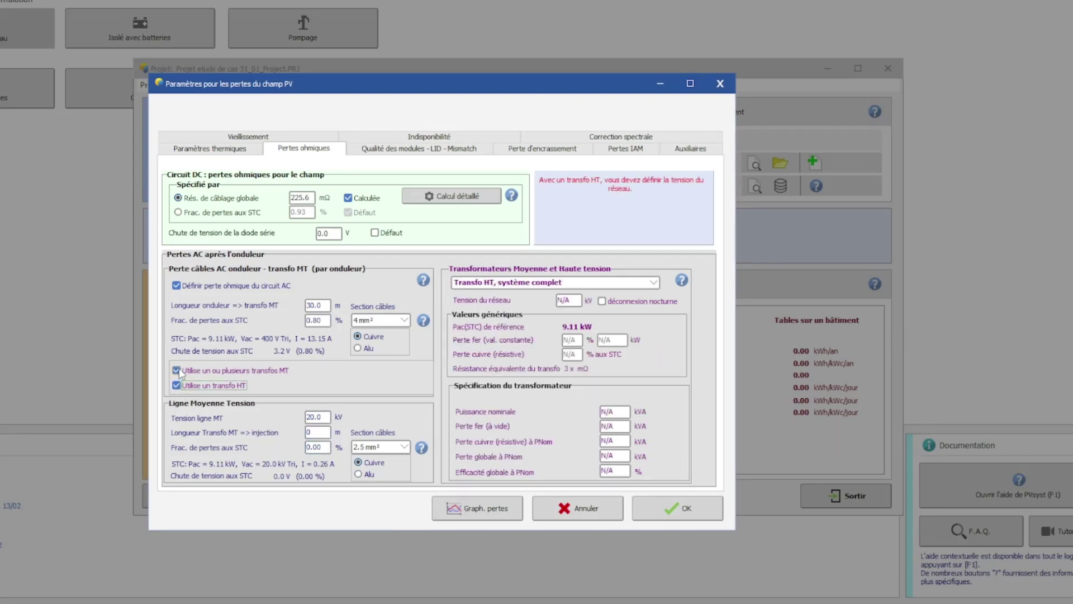
{"action": "left_click", "coordinate": [177, 371]}
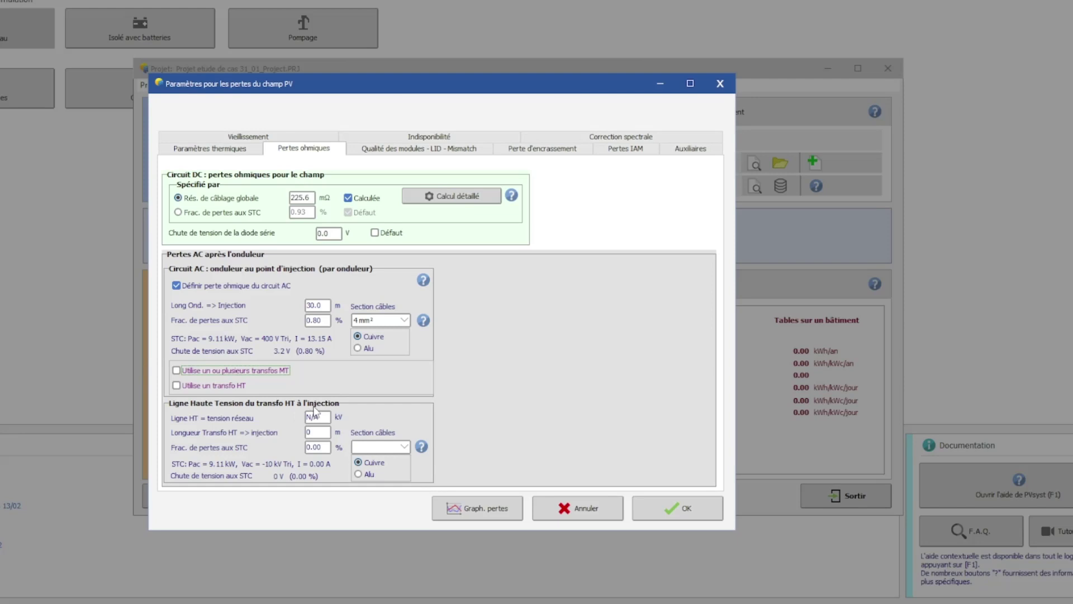
Set the high-voltage line's length from the transformer to the injection point to 20 m.
{"action": "left_click", "coordinate": [309, 433]}
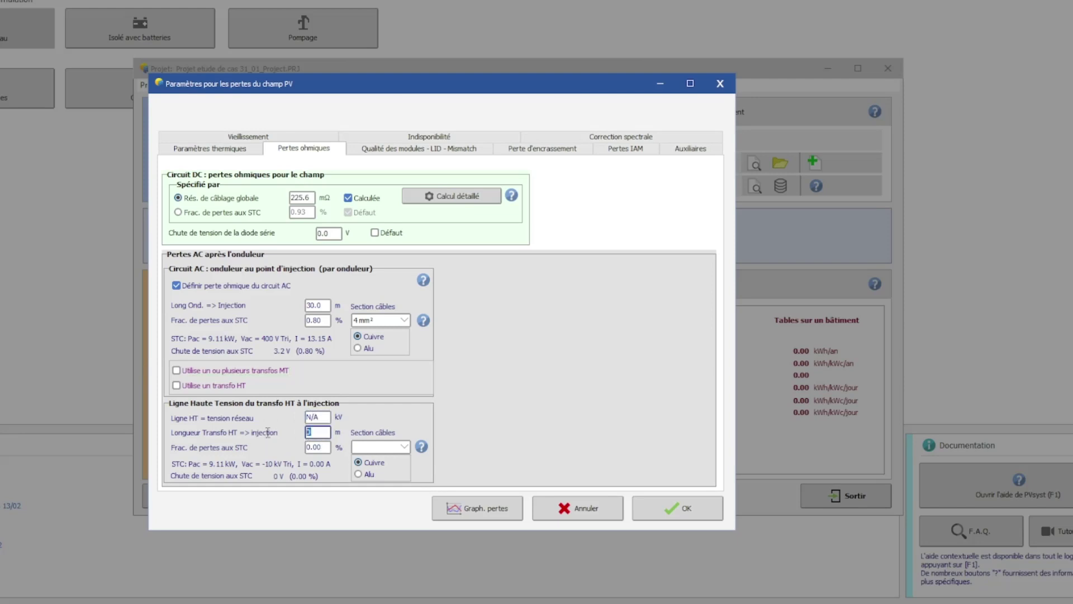
{"action": "left_click", "coordinate": [390, 447]}
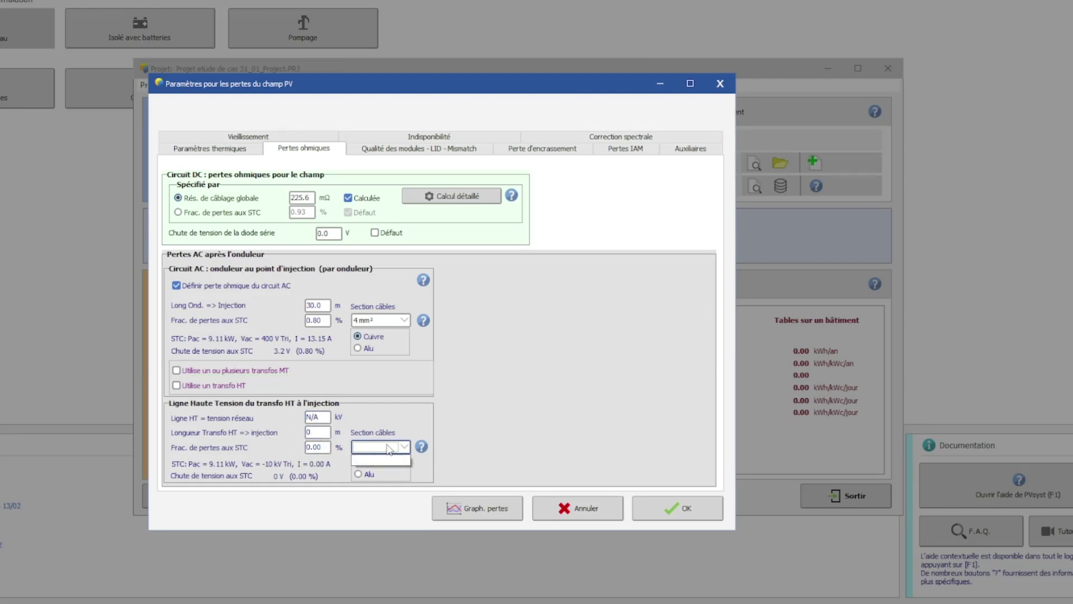
{"action": "left_click", "coordinate": [327, 433]}
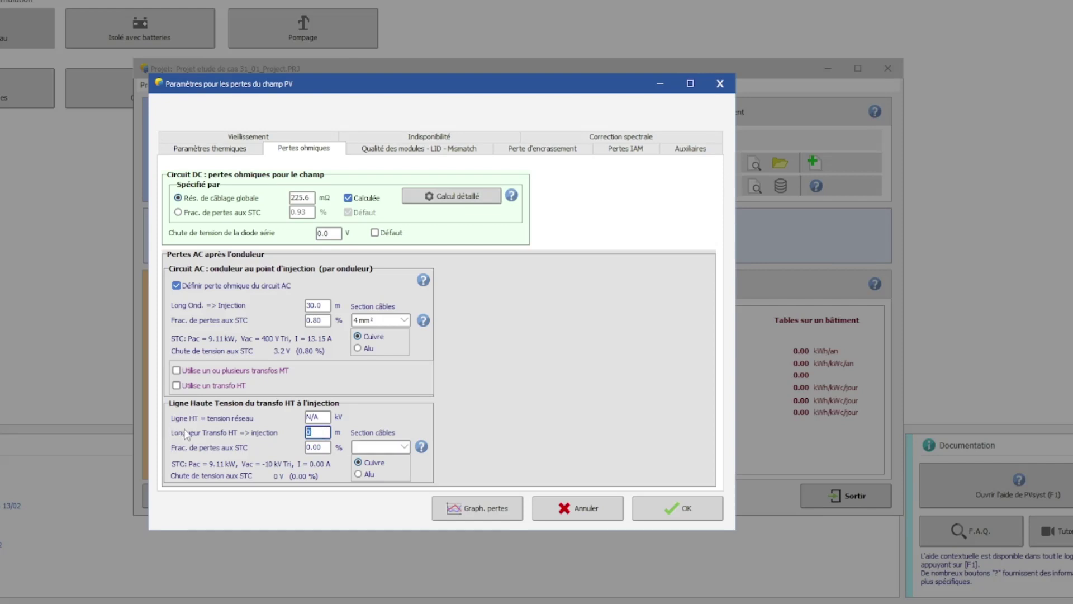
{"action": "type", "text": "20"}
{"action": "key", "text": "Tab"}
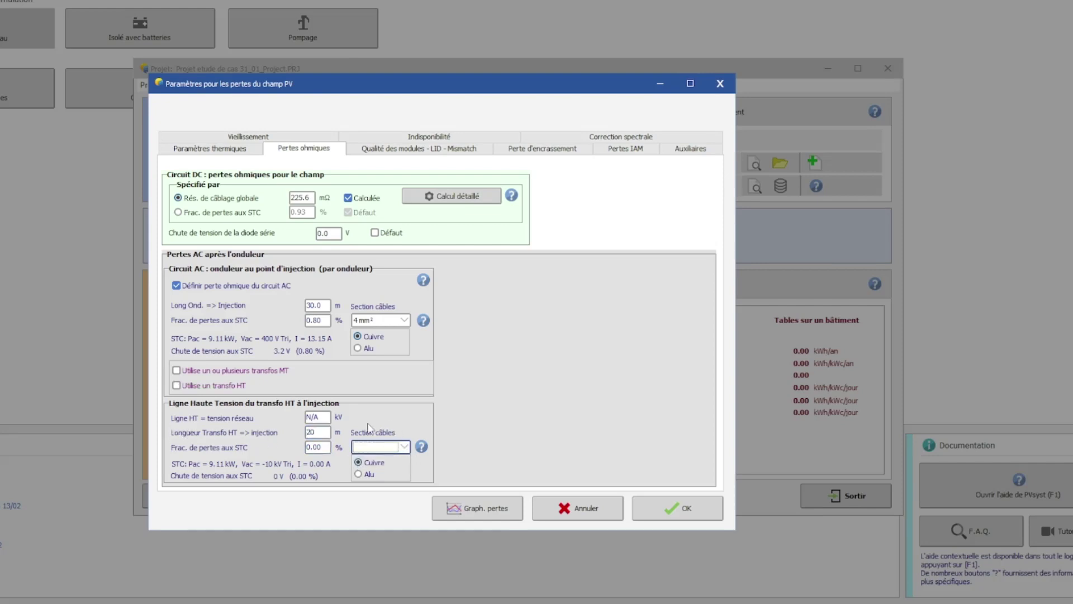
{"action": "left_click", "coordinate": [322, 434]}
{"action": "left_click_drag", "start_coordinate": [250, 80], "coordinate": [377, 86]}
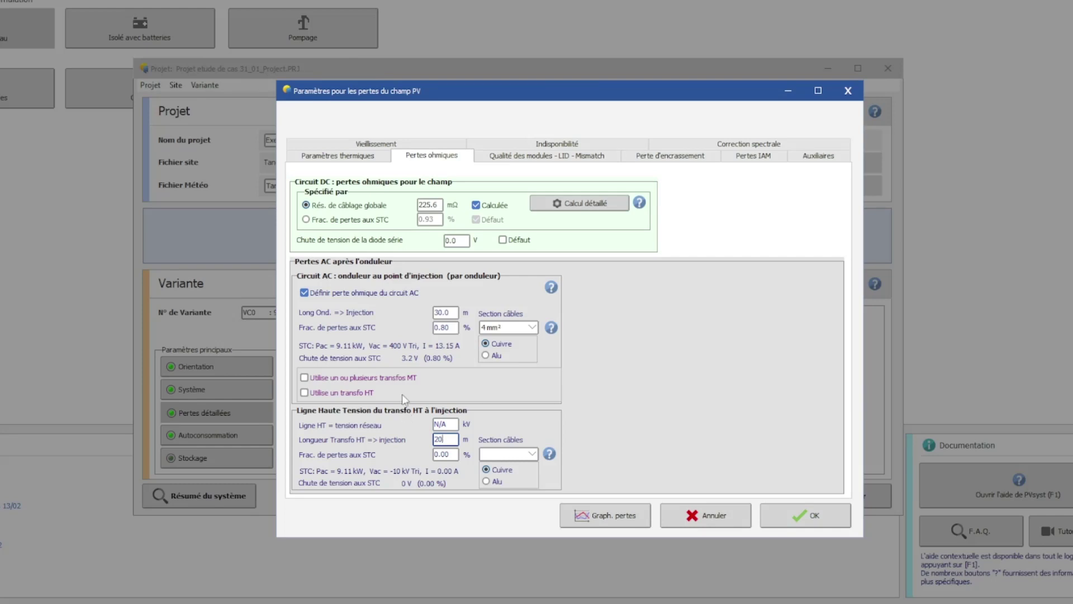
Show the module quality, LID and mismatch losses and examine the module efficiency loss value.
{"action": "left_click", "coordinate": [534, 161]}
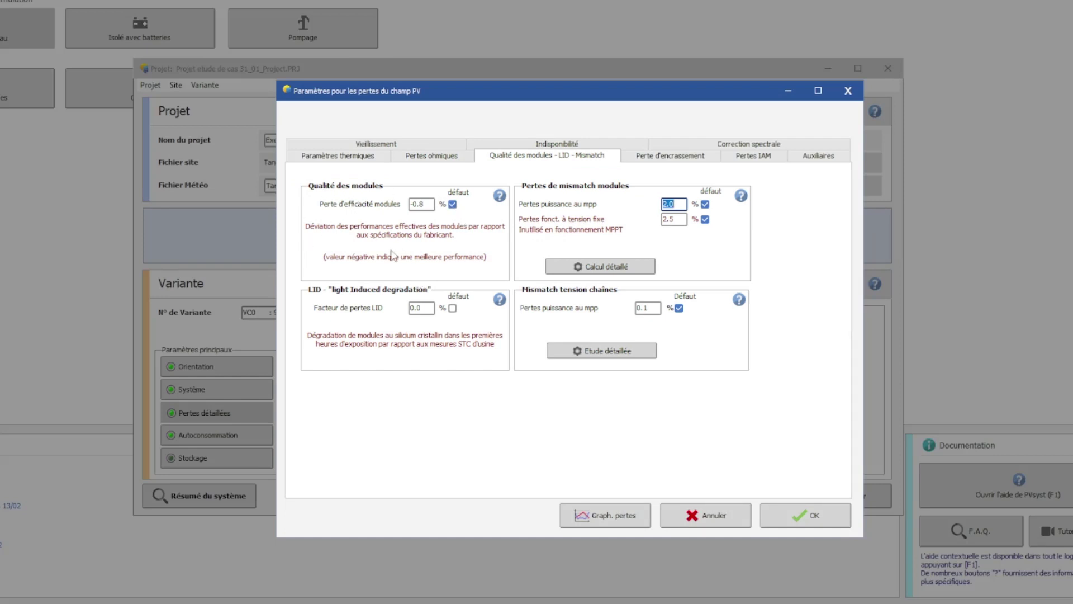
{"action": "left_click", "coordinate": [425, 204]}
{"action": "left_click_drag", "start_coordinate": [429, 204], "coordinate": [404, 205]}
{"action": "left_click", "coordinate": [411, 204]}
{"action": "key", "text": "Tab"}
{"action": "key", "text": "Tab"}
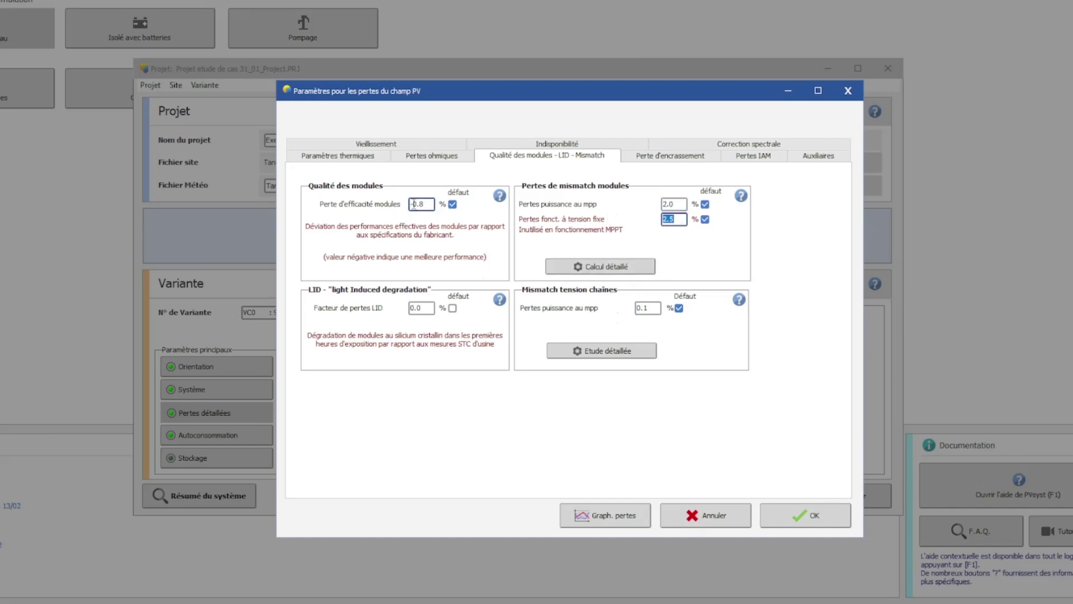
{"action": "left_click", "coordinate": [413, 205]}
{"action": "left_click_drag", "start_coordinate": [426, 204], "coordinate": [397, 208]}
{"action": "left_click", "coordinate": [414, 204]}
{"action": "left_click_drag", "start_coordinate": [414, 204], "coordinate": [410, 204]}
{"action": "key", "text": "ctrl+a"}
Set the light-induced degradation (LID) loss factor to its default value of 2.0 %.
{"action": "left_click", "coordinate": [453, 308]}
{"action": "left_click", "coordinate": [418, 308]}
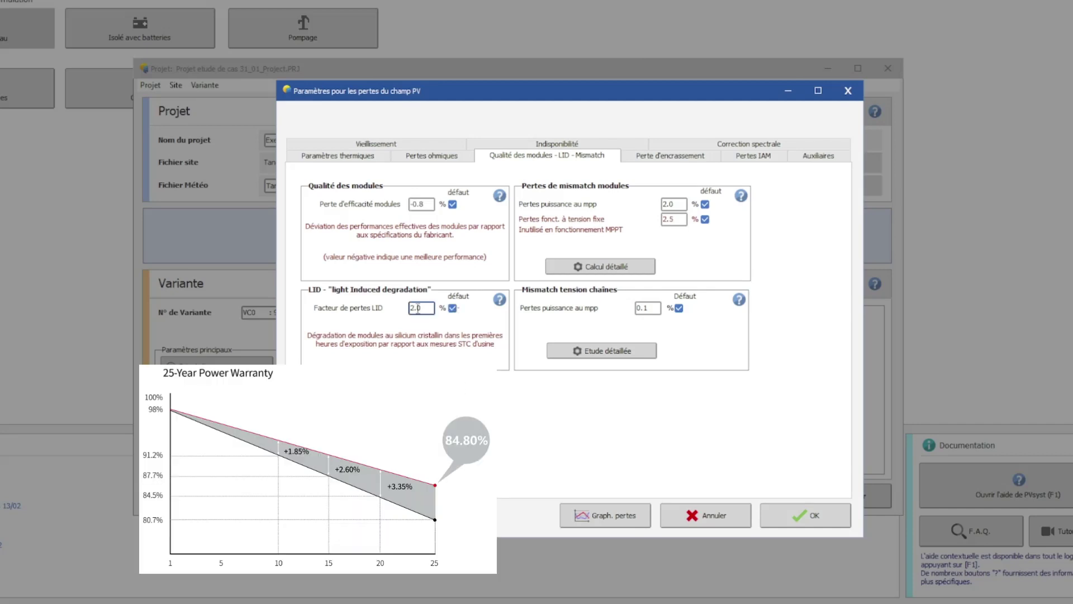
{"action": "double_click", "coordinate": [418, 308]}
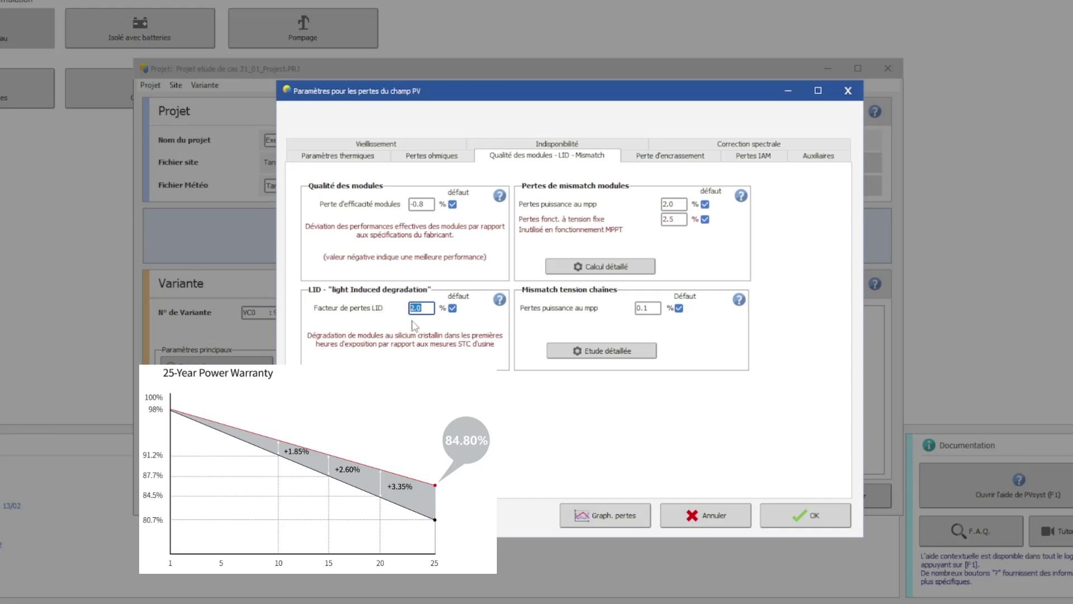